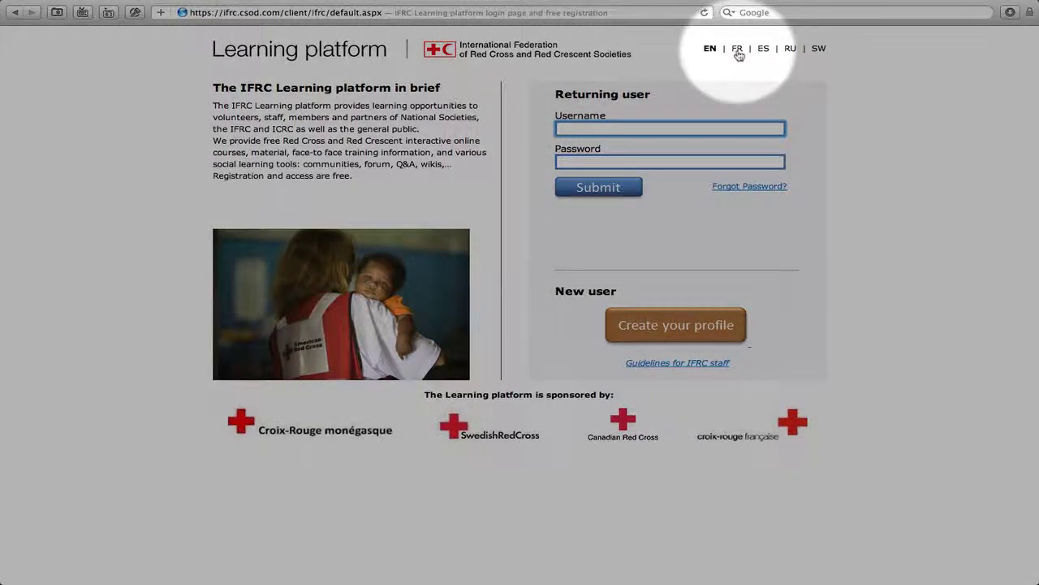
Step: Switch the site to French (FR) and start a new profile with 'Créez votre profil'
left_click(737, 50)
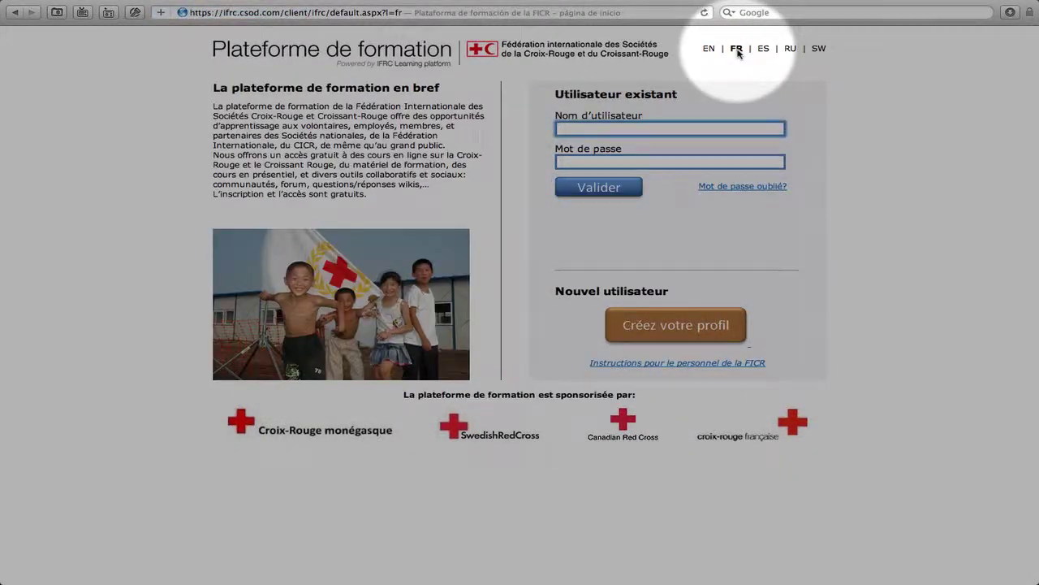
left_click(693, 341)
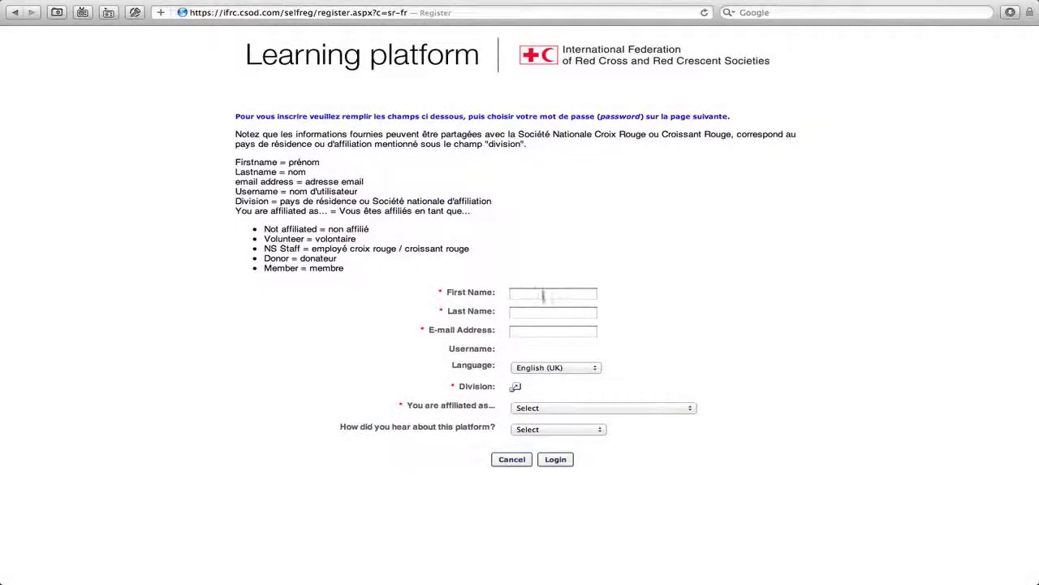
Step: Enter the new user's first name, last name and e-mail address in the registration form
left_click(548, 293)
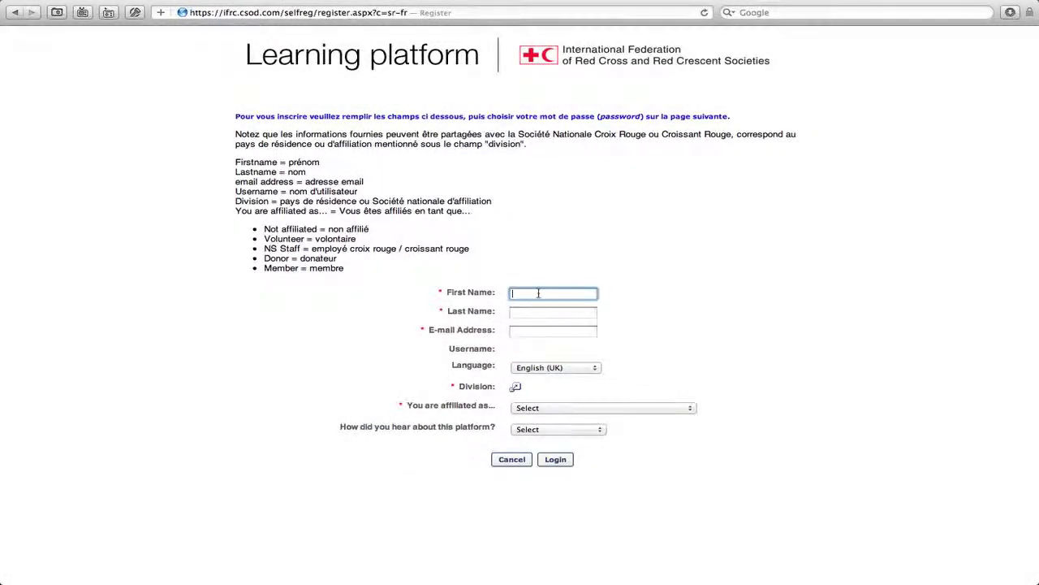
type("stay")
key("Tab")
type("sa")
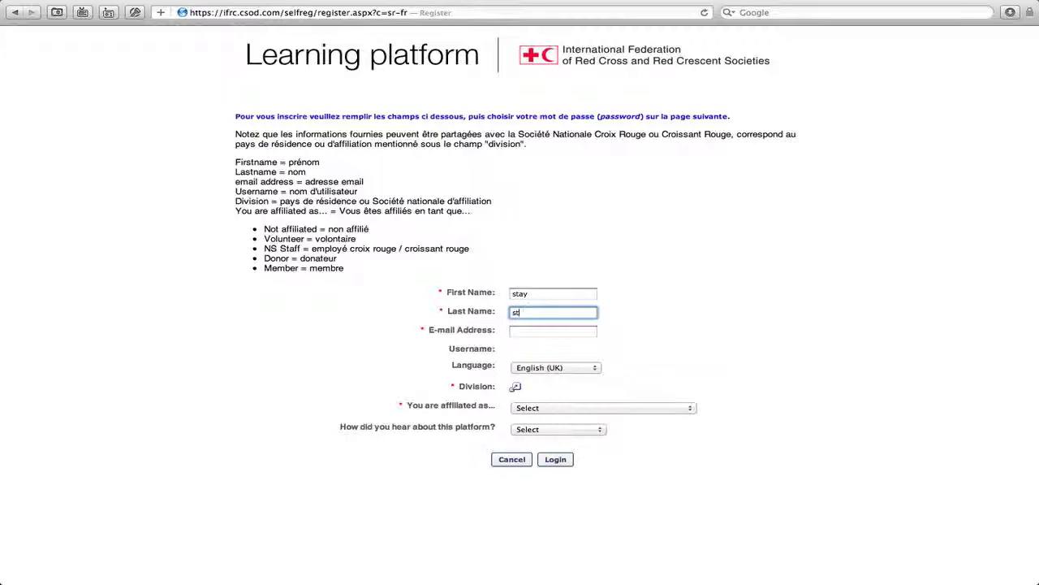
type("feFR")
left_click(549, 331)
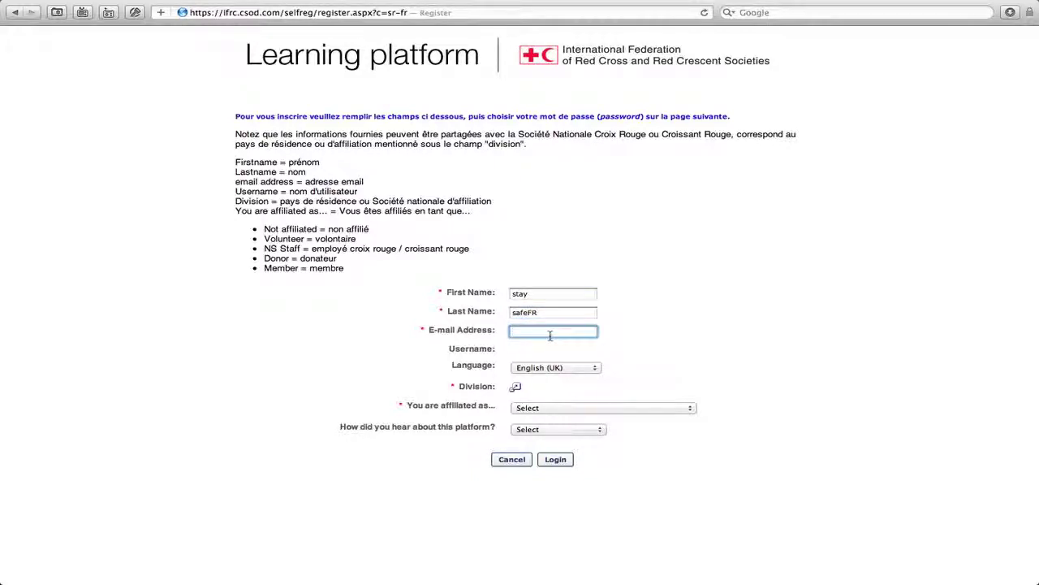
key("Tab")
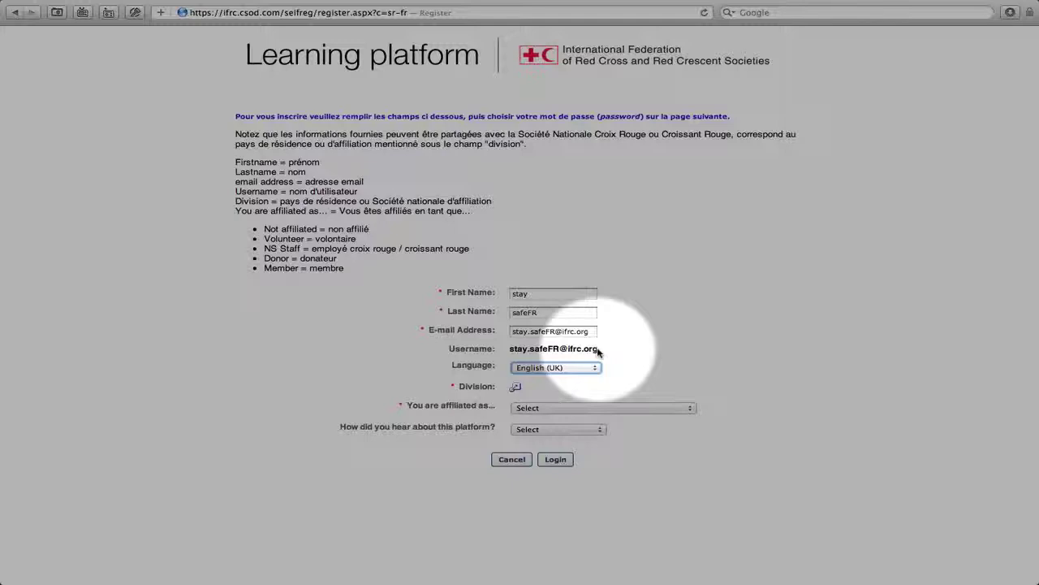
Step: Choose French (France) as the profile language
left_click(586, 368)
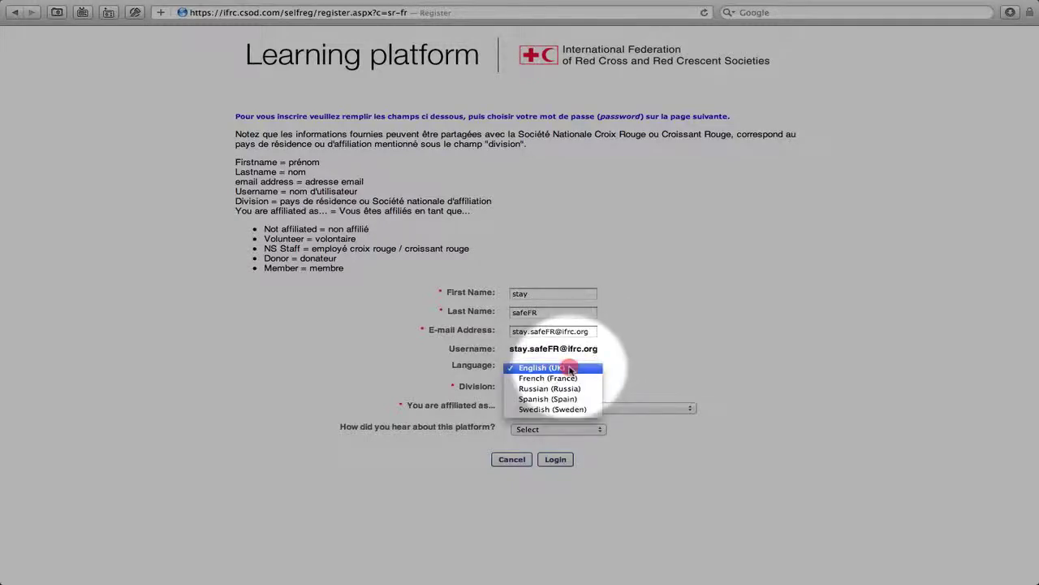
left_click(574, 379)
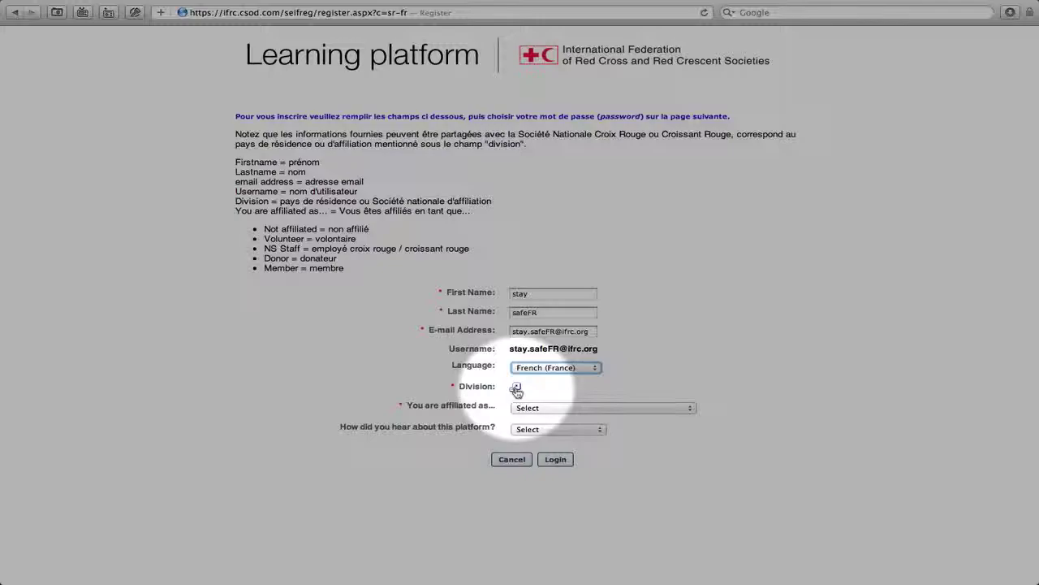
left_click(517, 388)
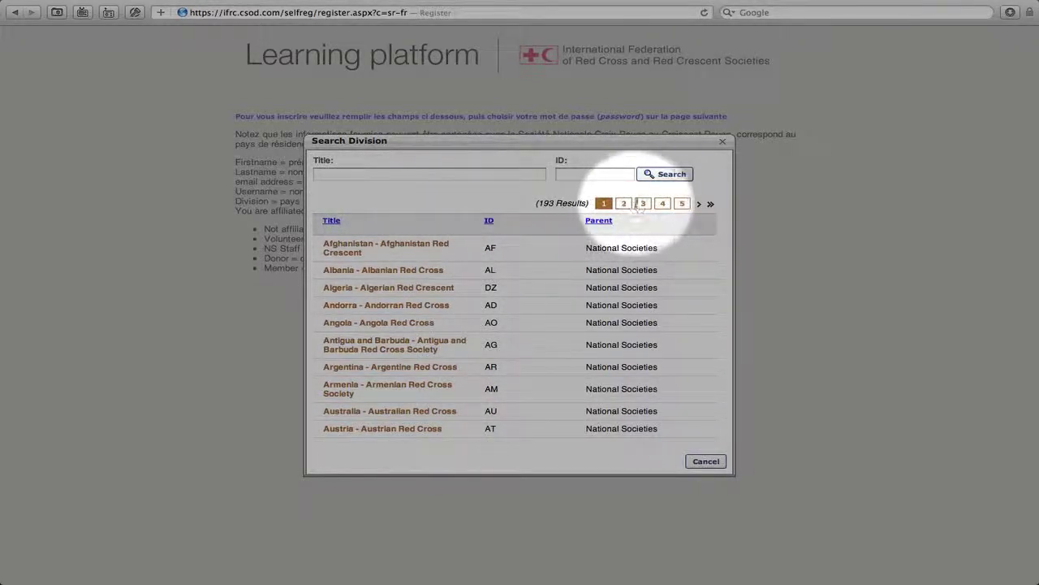
Step: Search divisions for 'algeria' and select Algeria - Algerian Red Crescent as the division
left_click(623, 204)
left_click(643, 205)
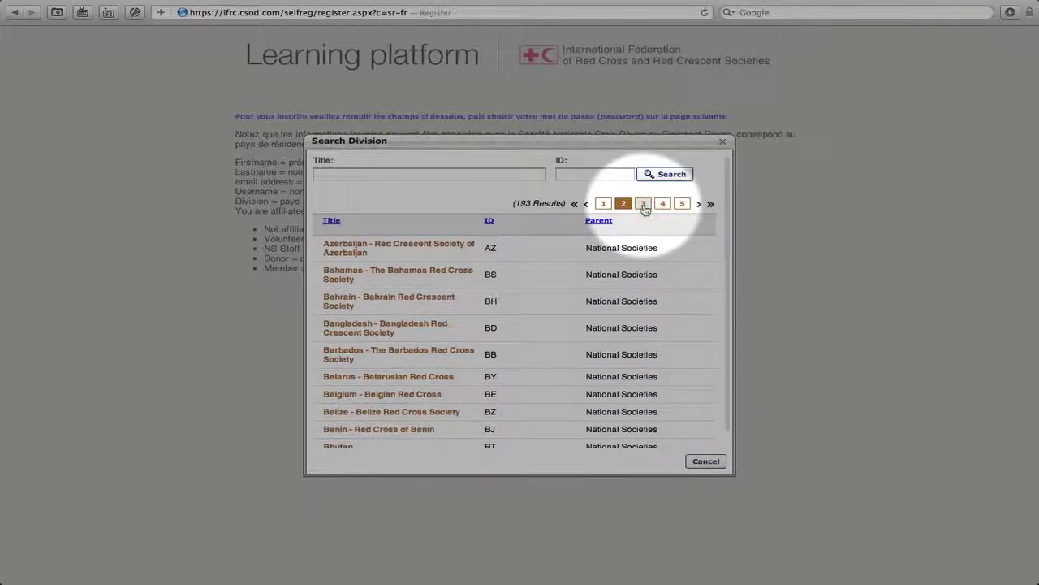
left_click(443, 173)
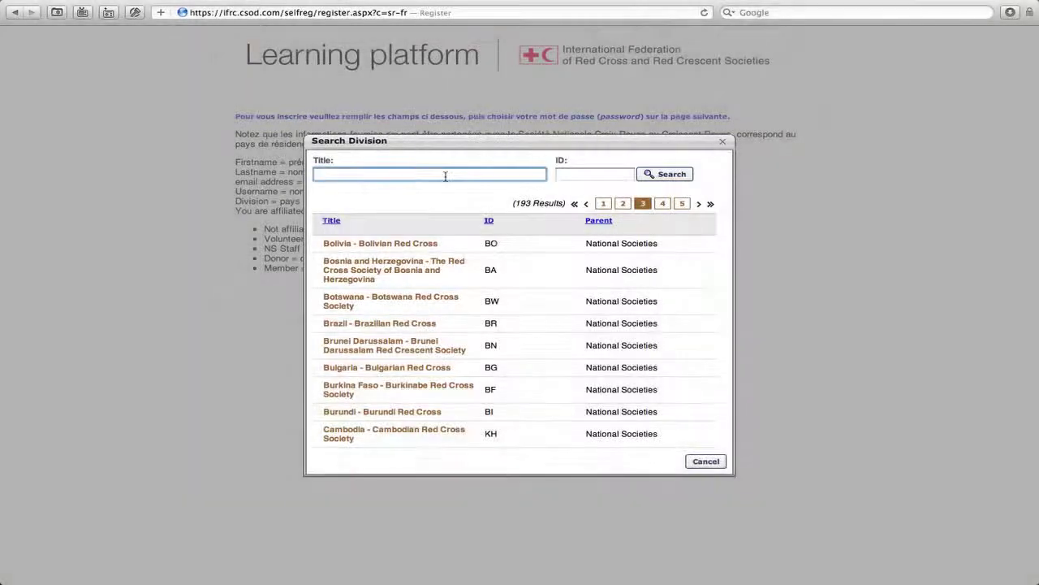
type("algeria")
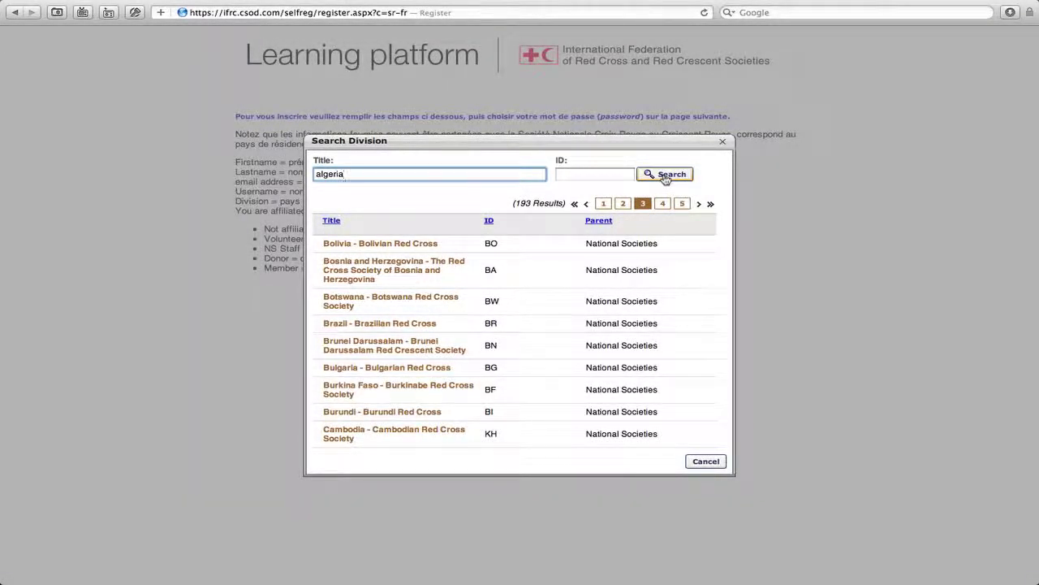
left_click(664, 175)
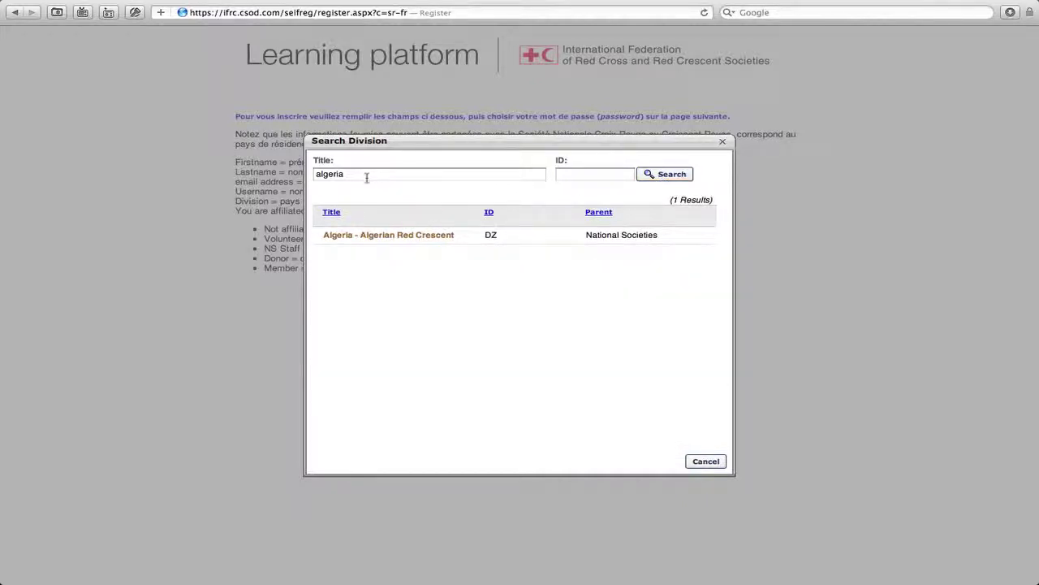
left_click(397, 235)
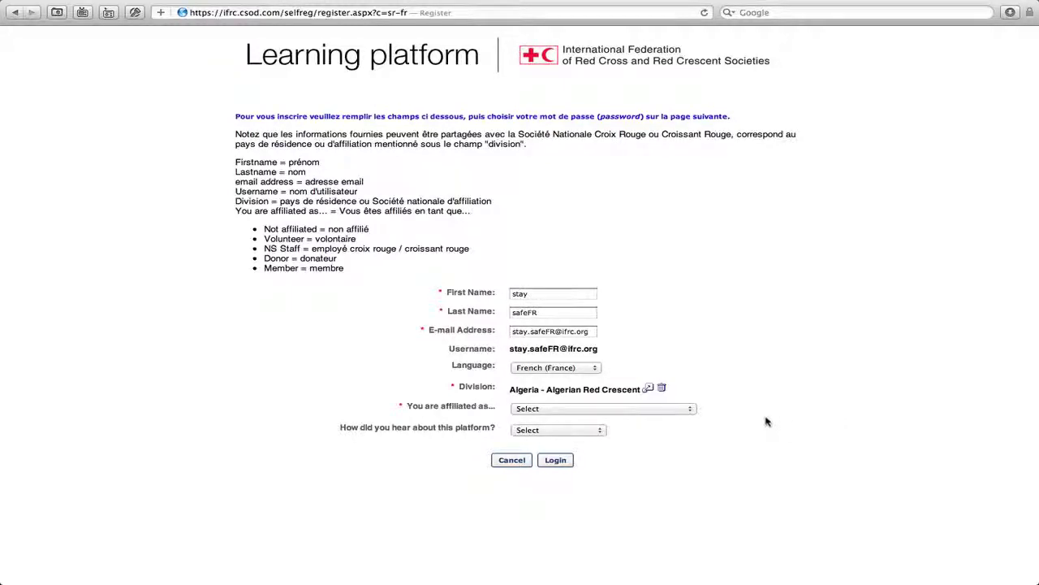
Step: Set affiliation to Staff IFRC and the source to Web advertisement, then submit the registration
left_click(603, 408)
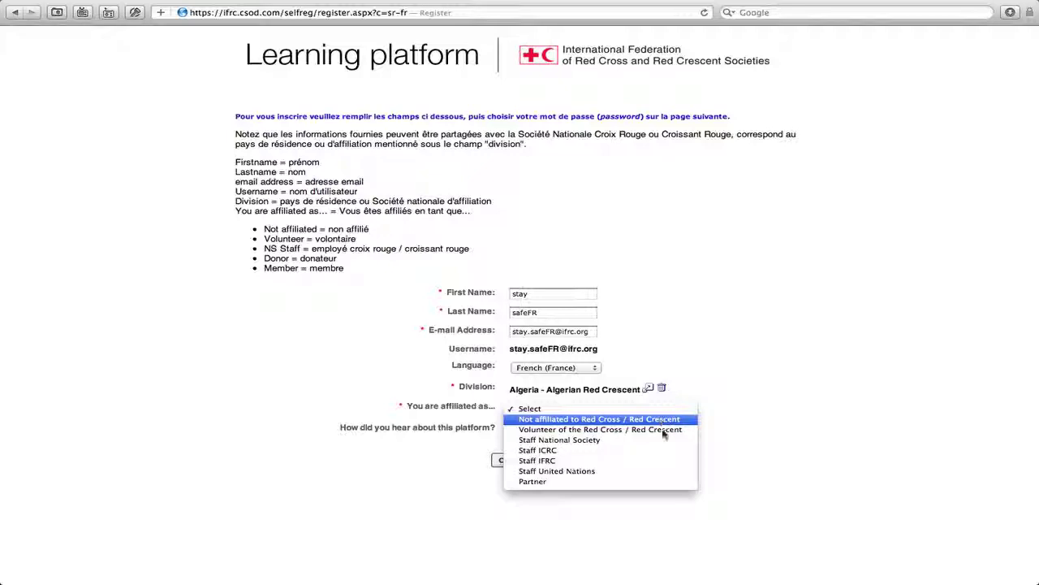
left_click(667, 461)
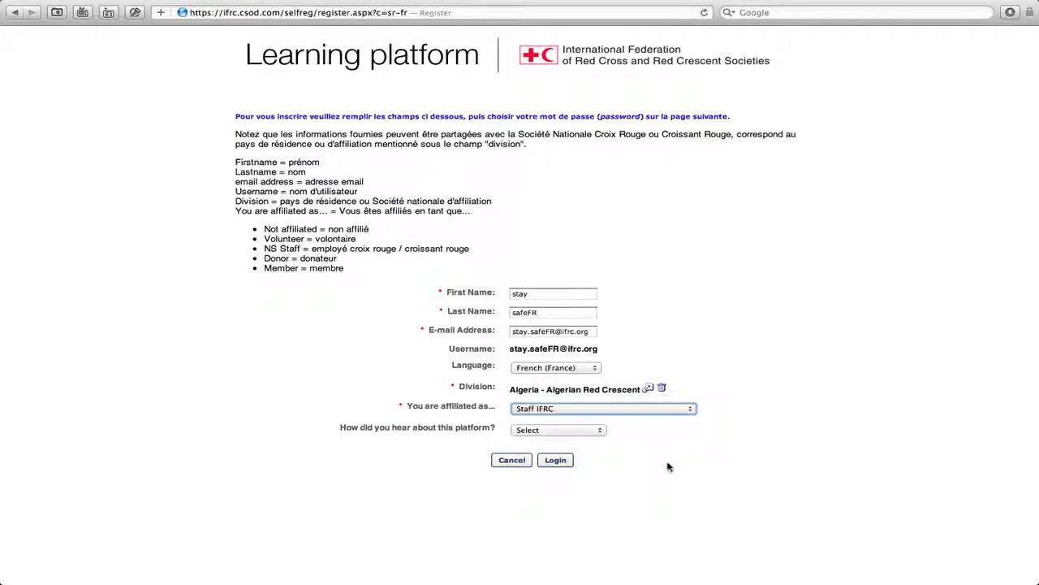
left_click(568, 430)
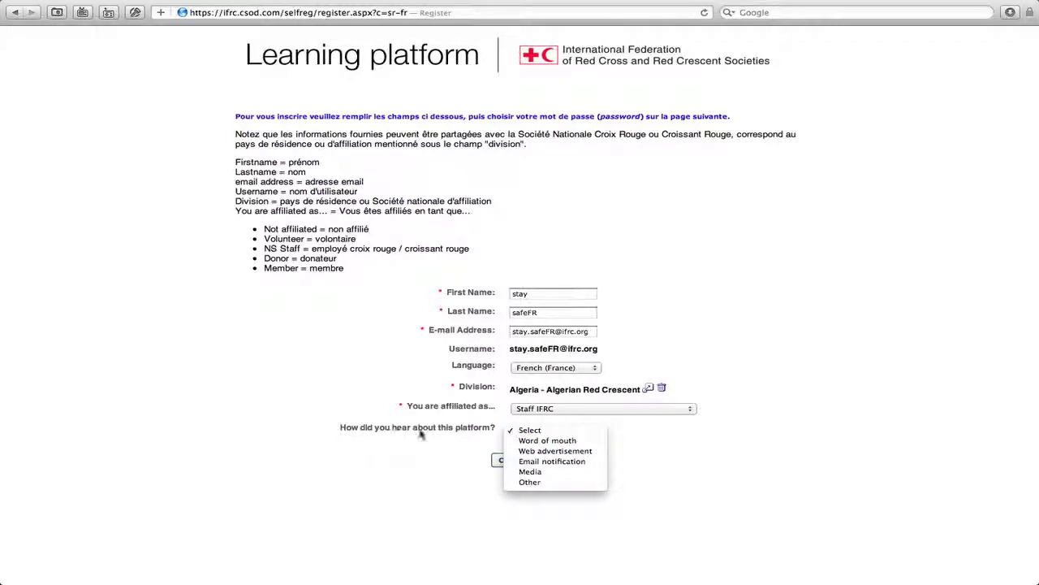
left_click(602, 457)
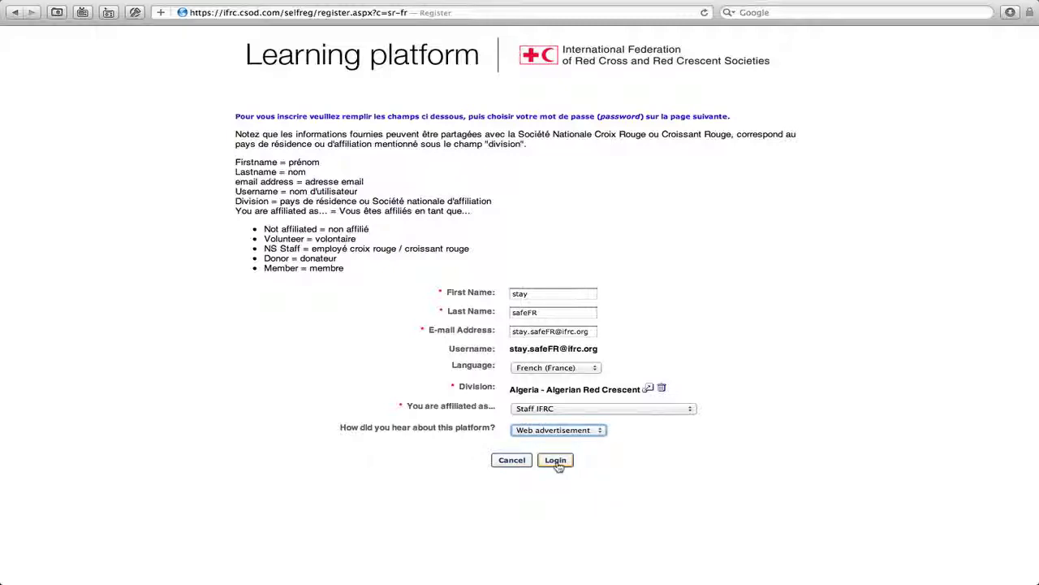
left_click(555, 461)
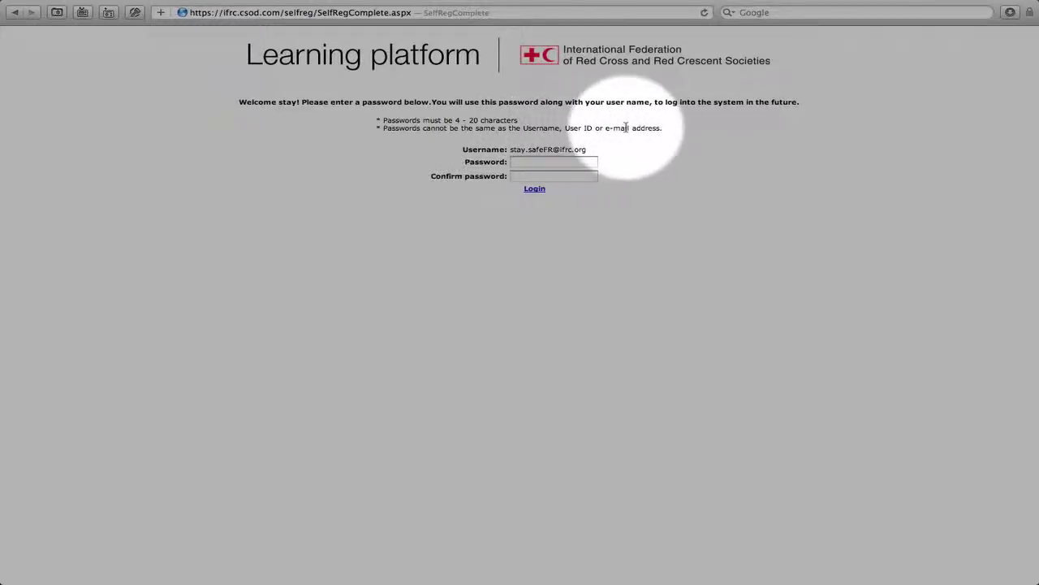
Step: Enter and confirm the new account password, then log in to the French welcome page
left_click(554, 162)
type("********")
key("Tab")
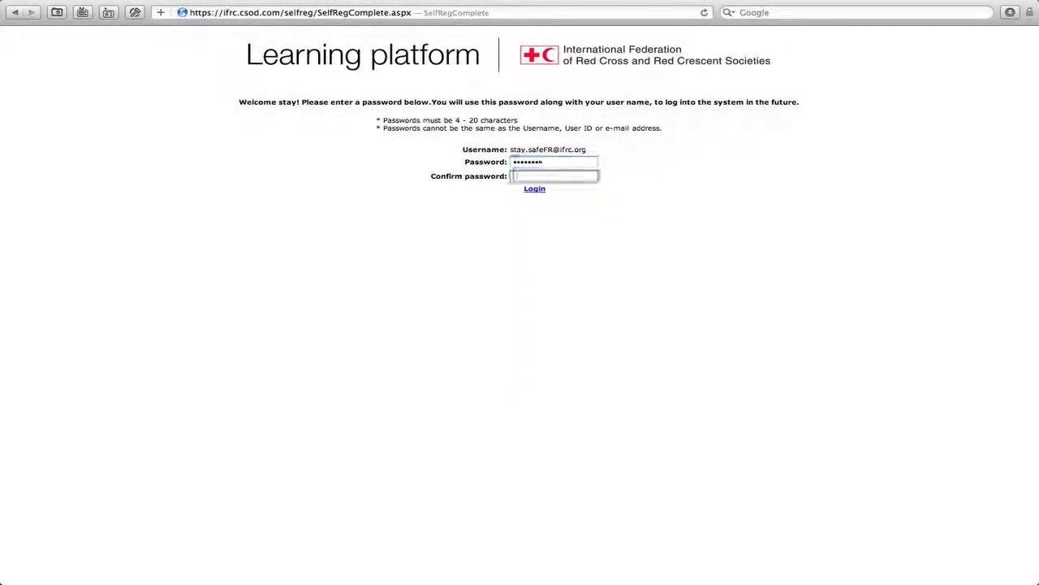
type("********")
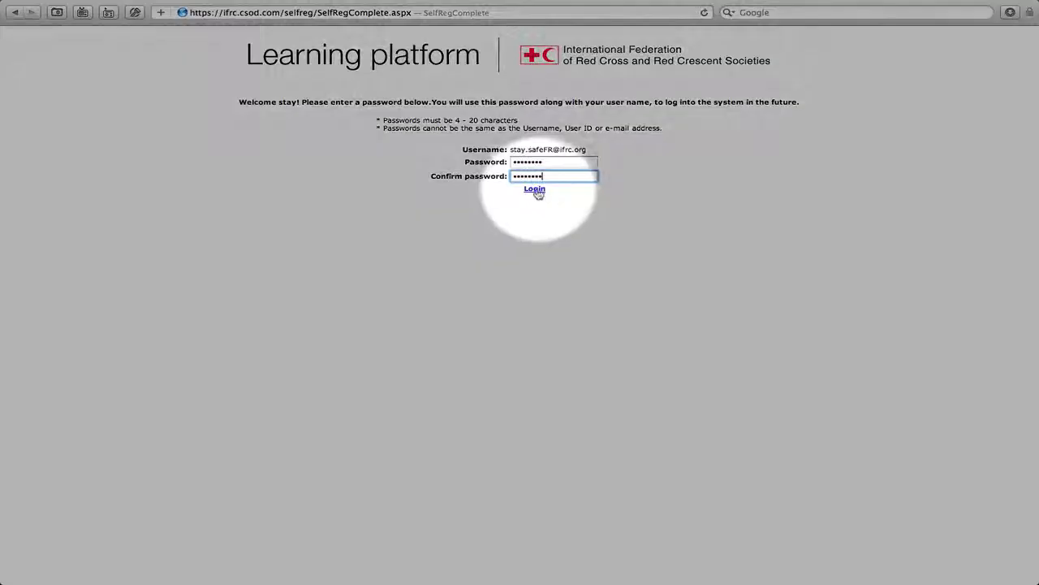
left_click(535, 190)
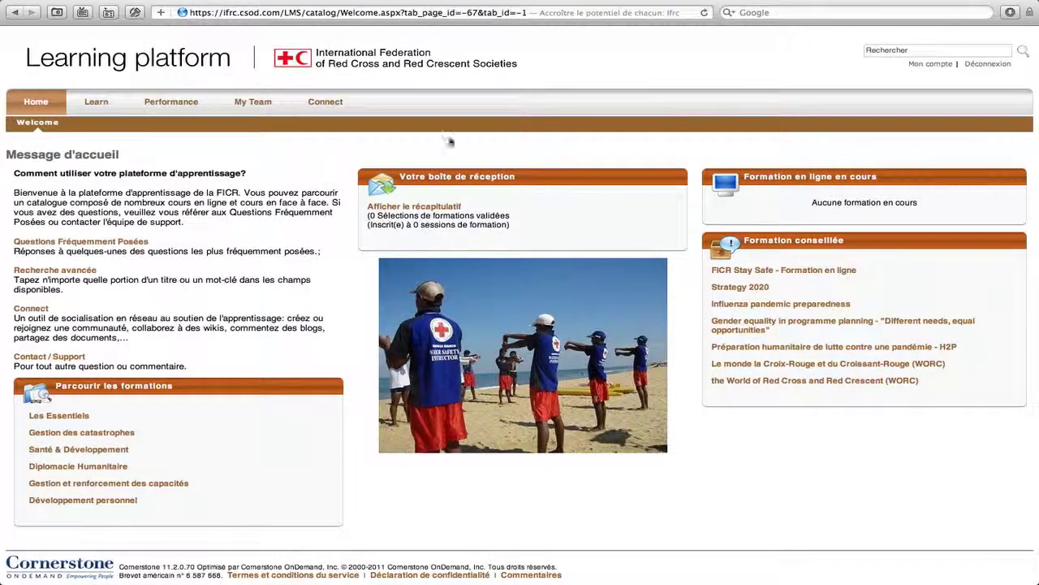
mouse_move(331, 112)
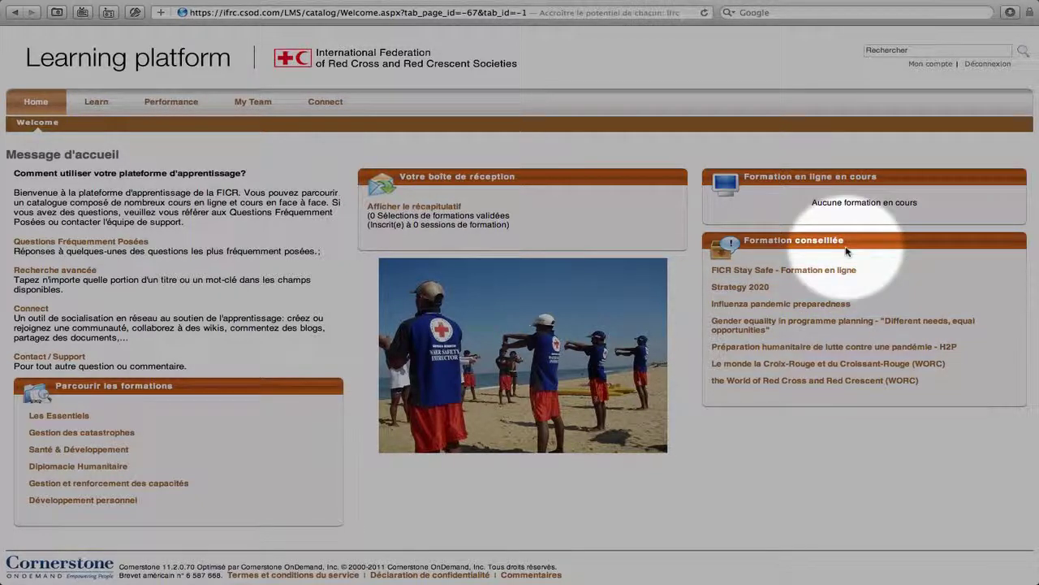
Step: Search the catalogue for 'stay safe', then narrow the search to 'sécurité'
left_click(876, 51)
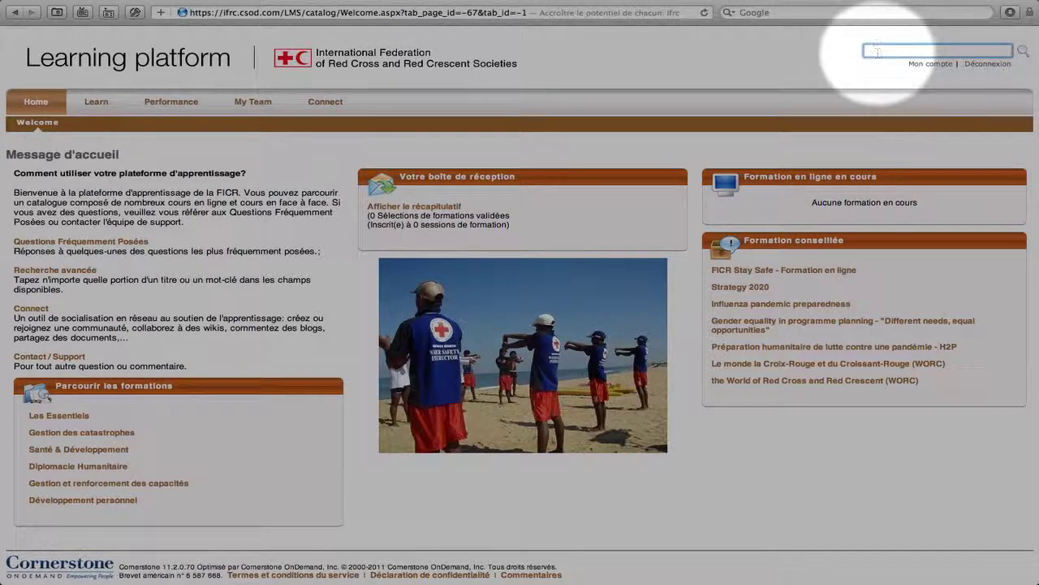
left_click(1023, 53)
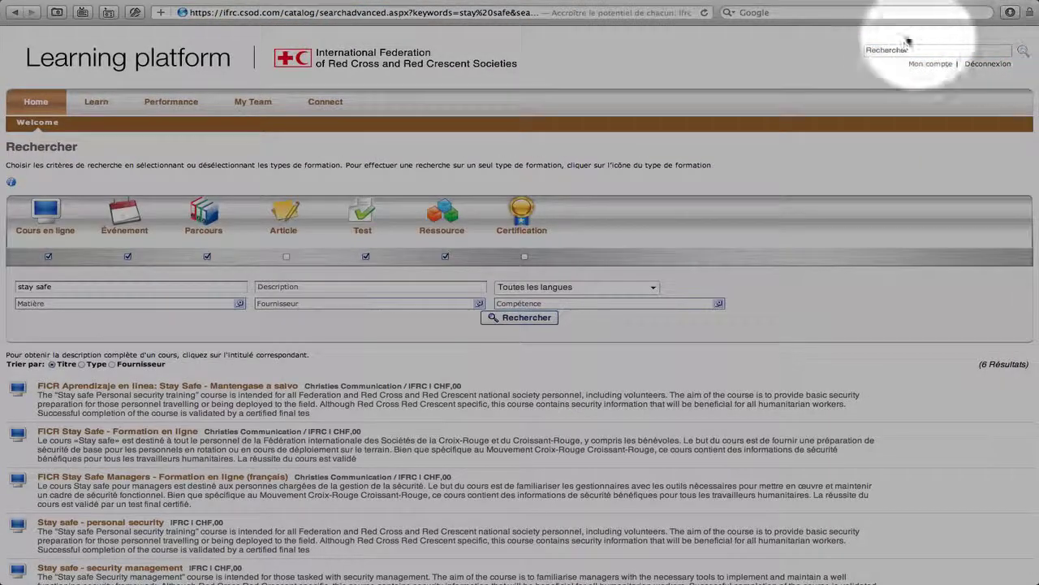
left_click(869, 49)
type("sécurité")
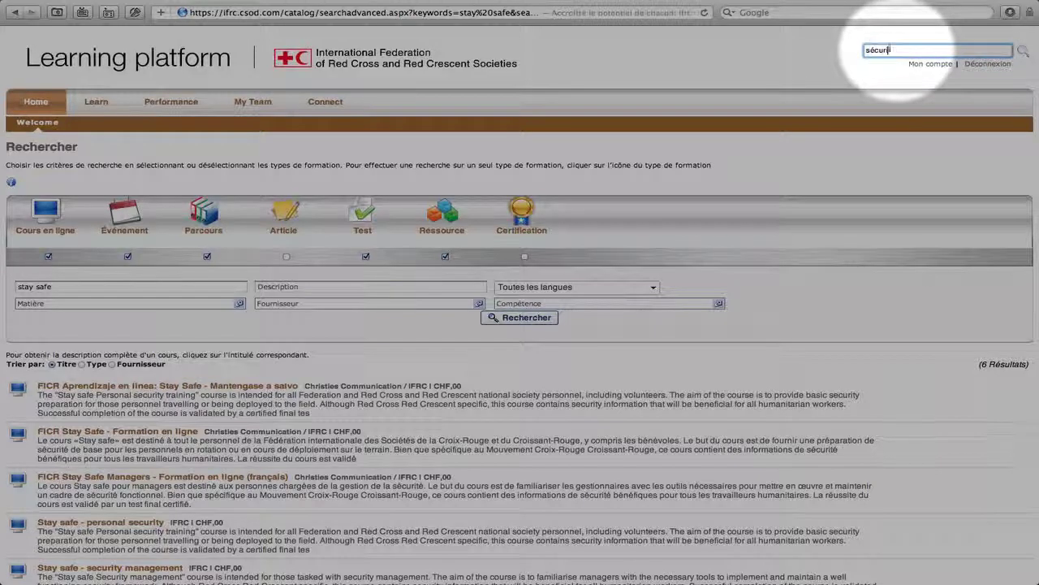
left_click(1025, 52)
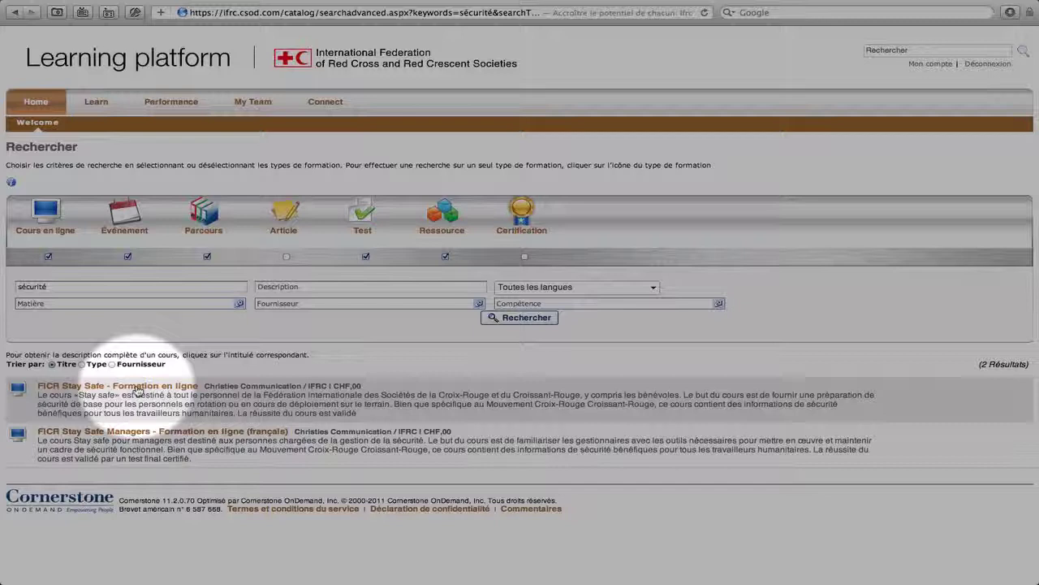
Step: Open the FICR Stay Safe - Formation en ligne details and enrol with S'inscrire
left_click(136, 387)
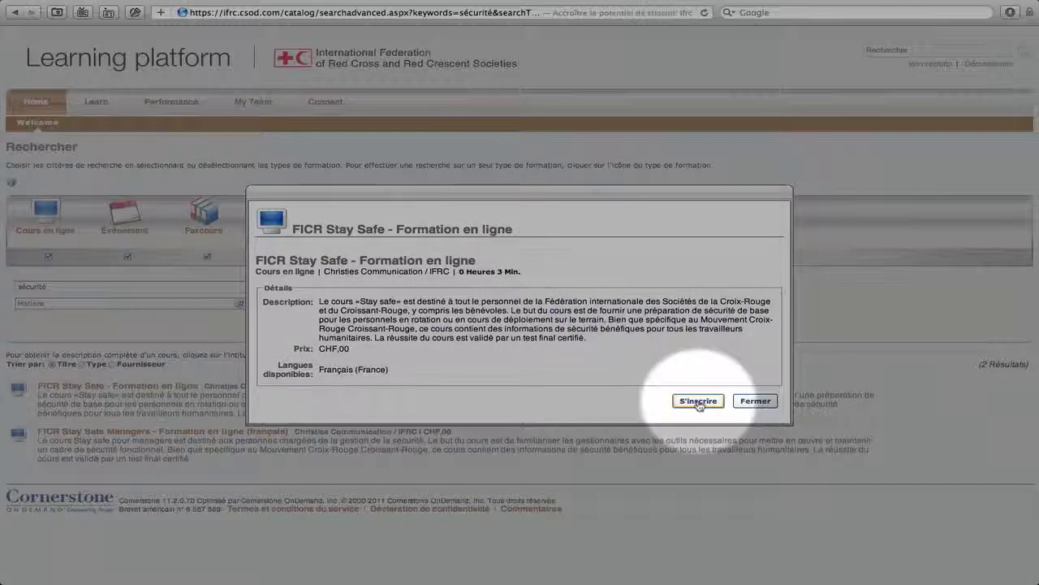
left_click(698, 403)
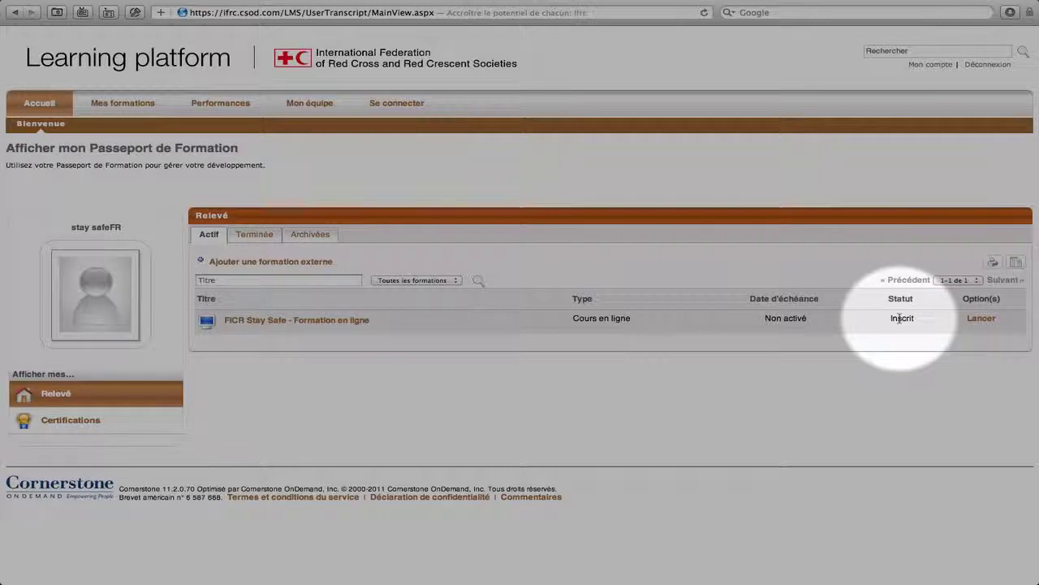
Step: Launch FICR Stay Safe from the transcript with Lancer and accept the pop-up notice
left_click(982, 319)
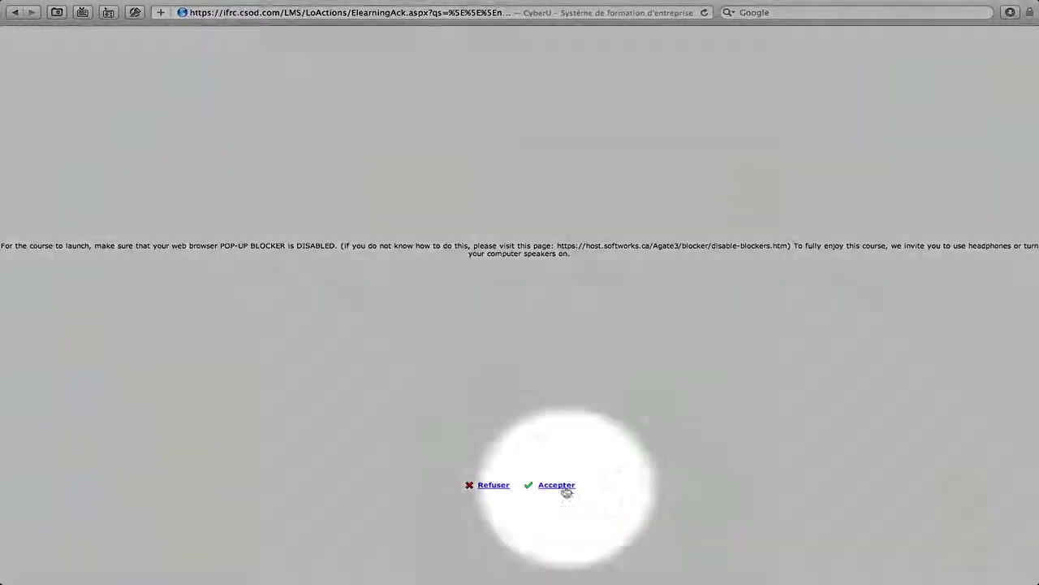
left_click(562, 487)
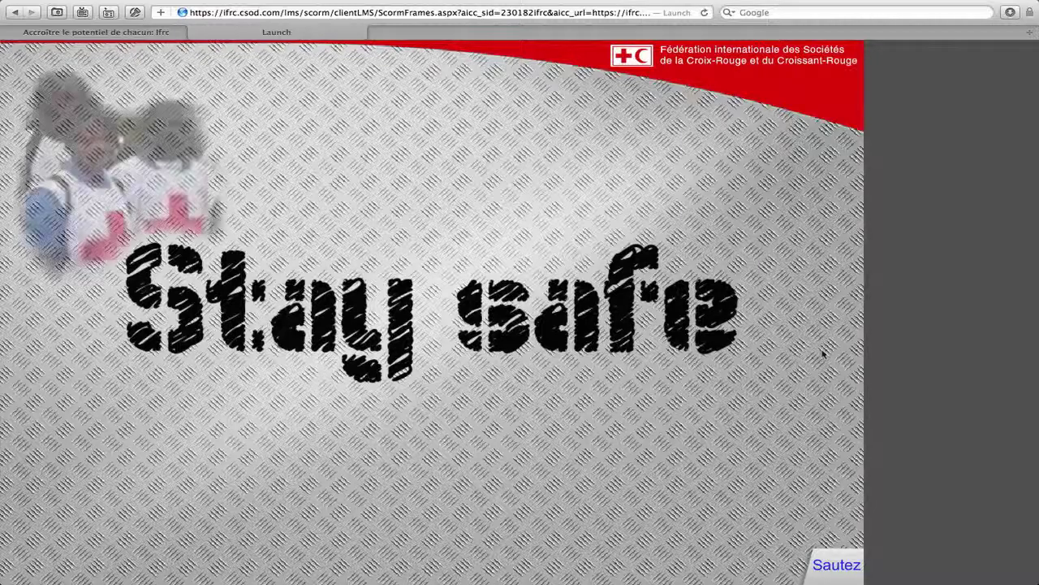
Step: Skip the intro with Sautez to reach the chapter menu, and stop the narration with Arrêt
left_click(839, 564)
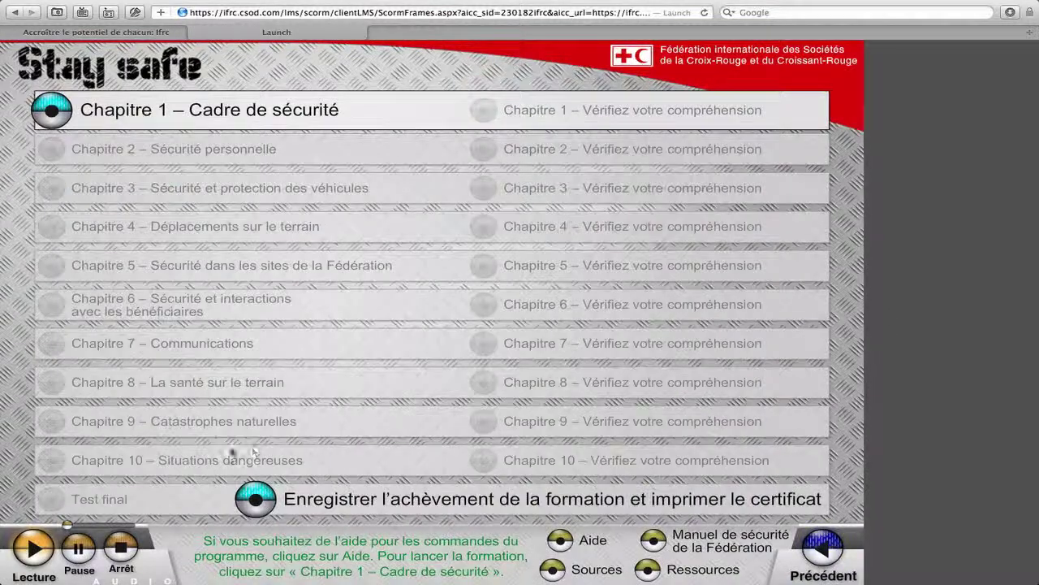
left_click(126, 548)
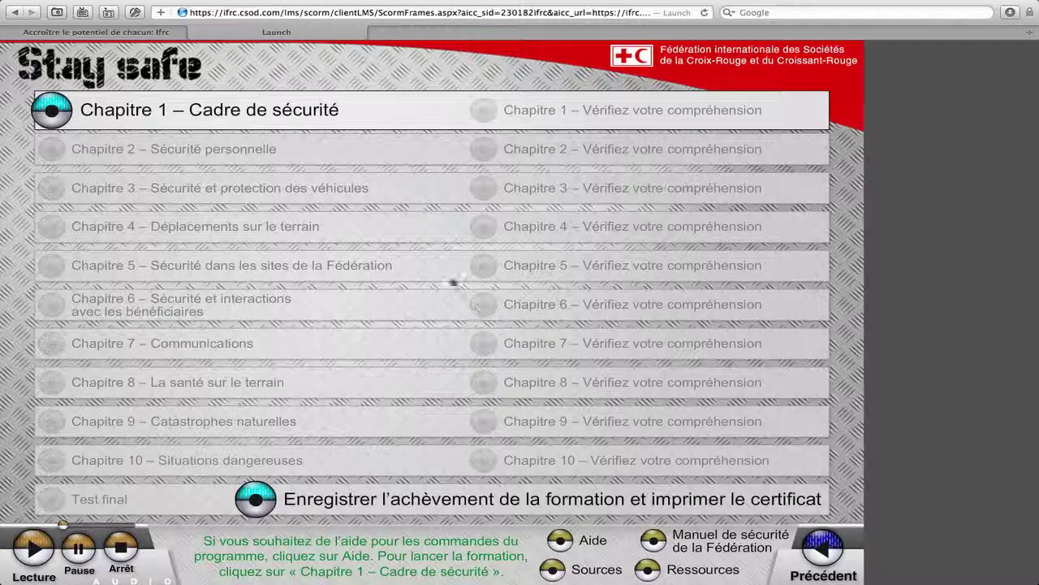
mouse_move(204, 23)
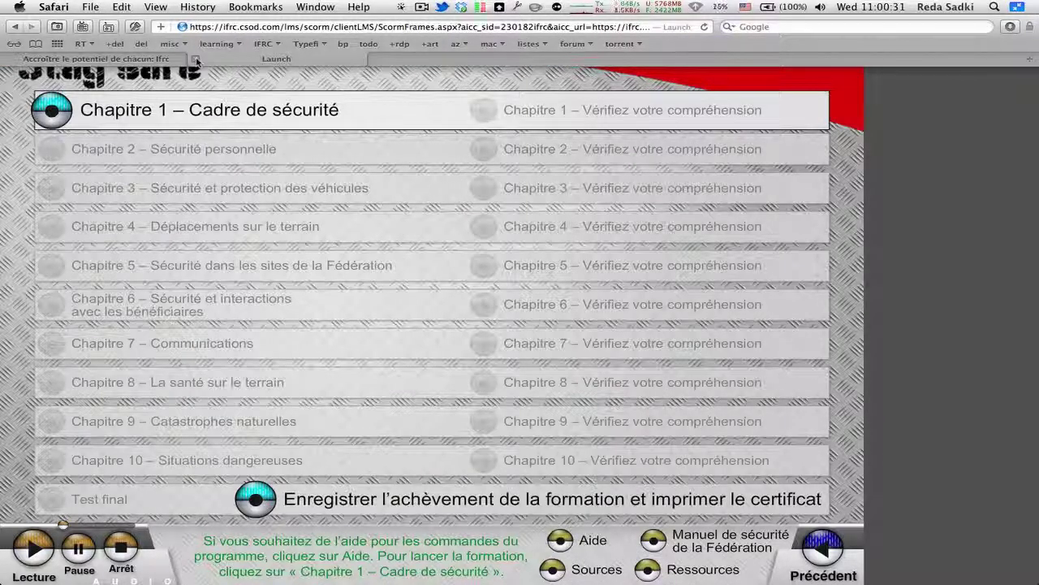
Step: Close the course window, go to Accueil, and open the Learning Passport transcript
left_click(194, 59)
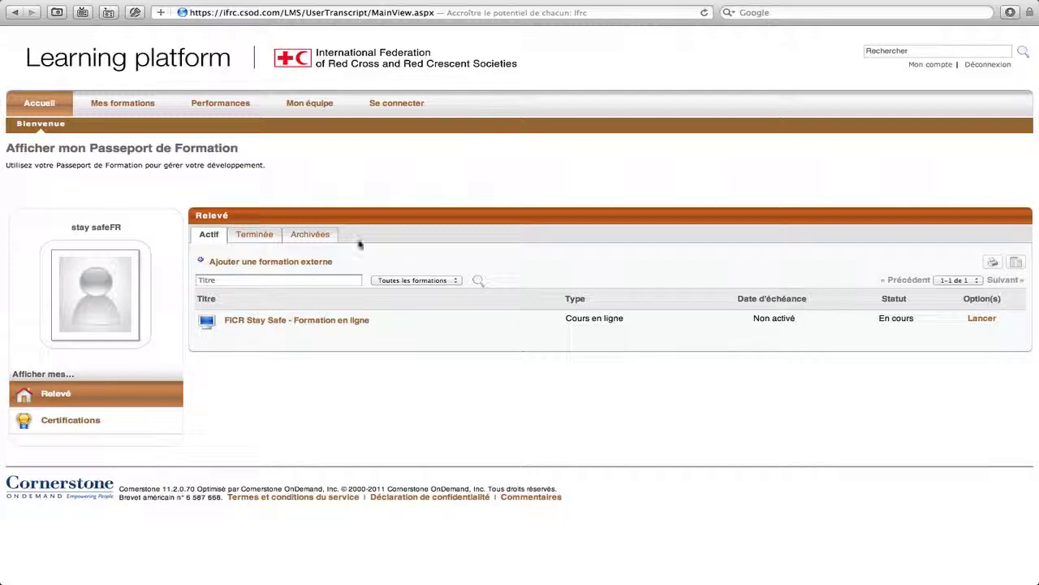
left_click(35, 106)
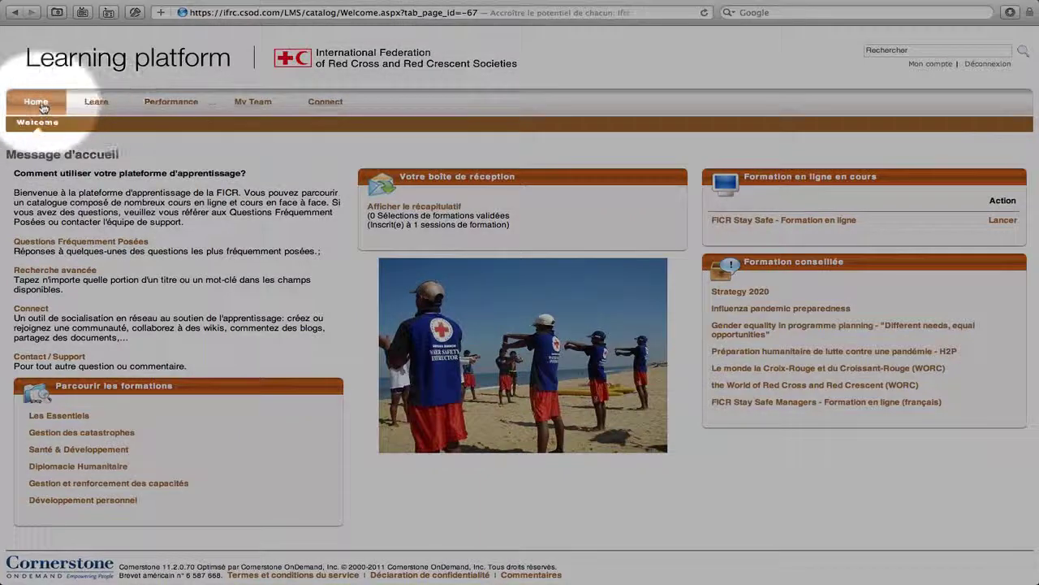
mouse_move(96, 104)
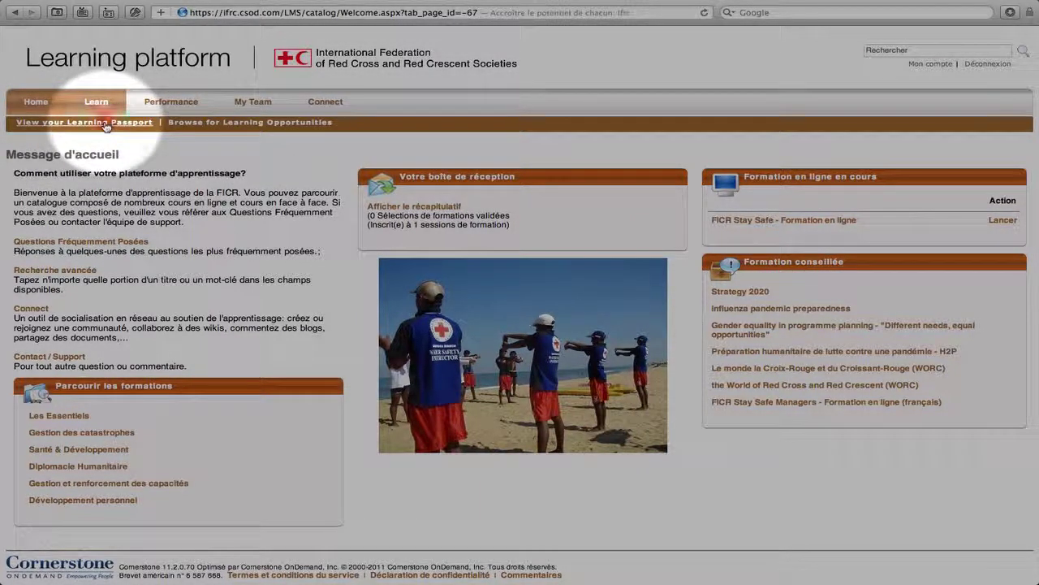
left_click(105, 124)
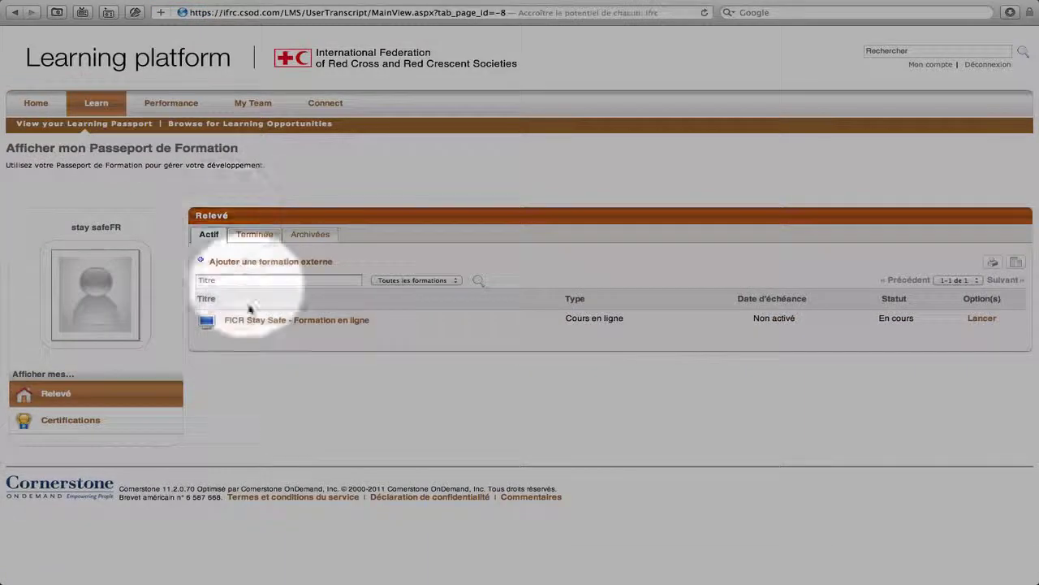